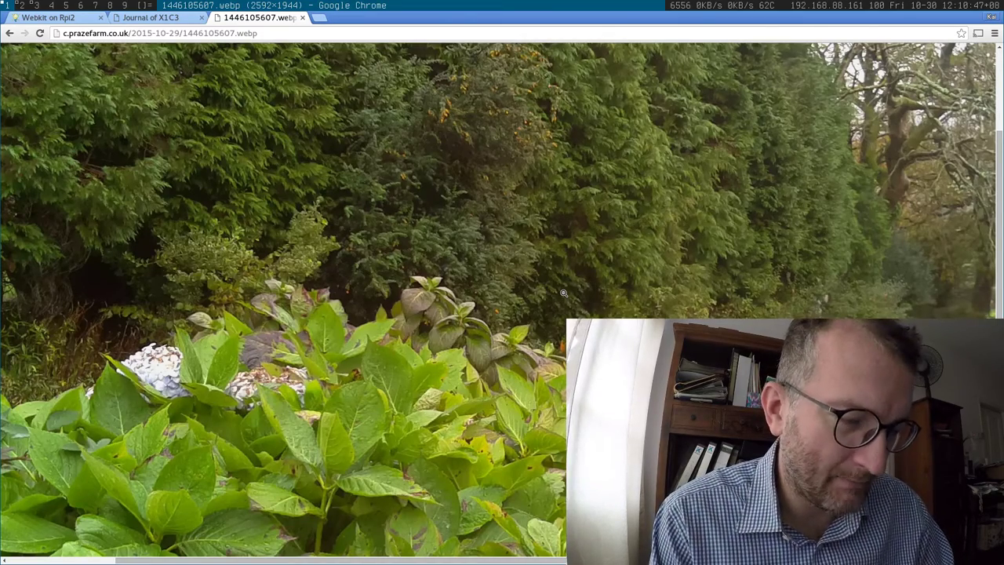
scroll(493, 319, "right", 10)
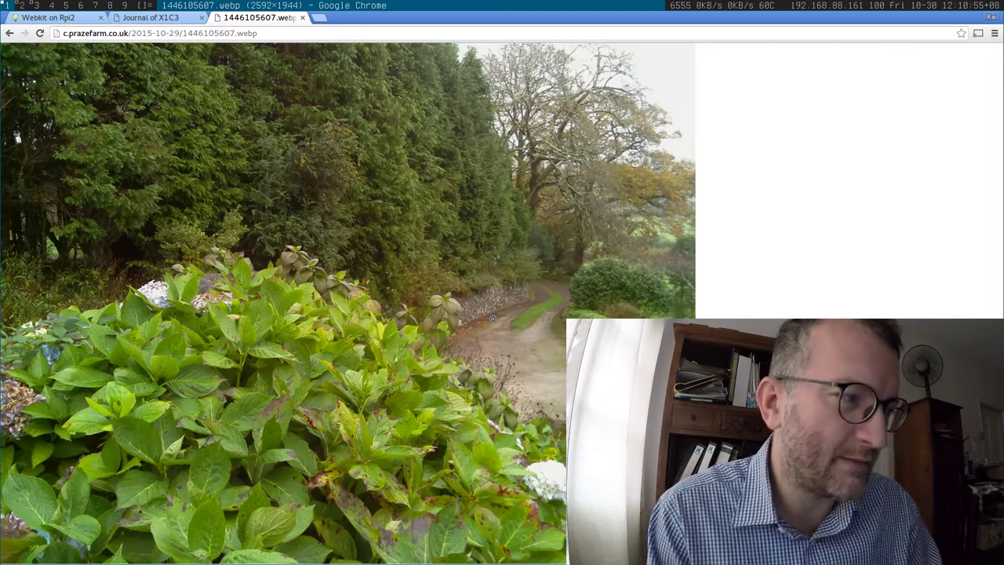
left_click(65, 18)
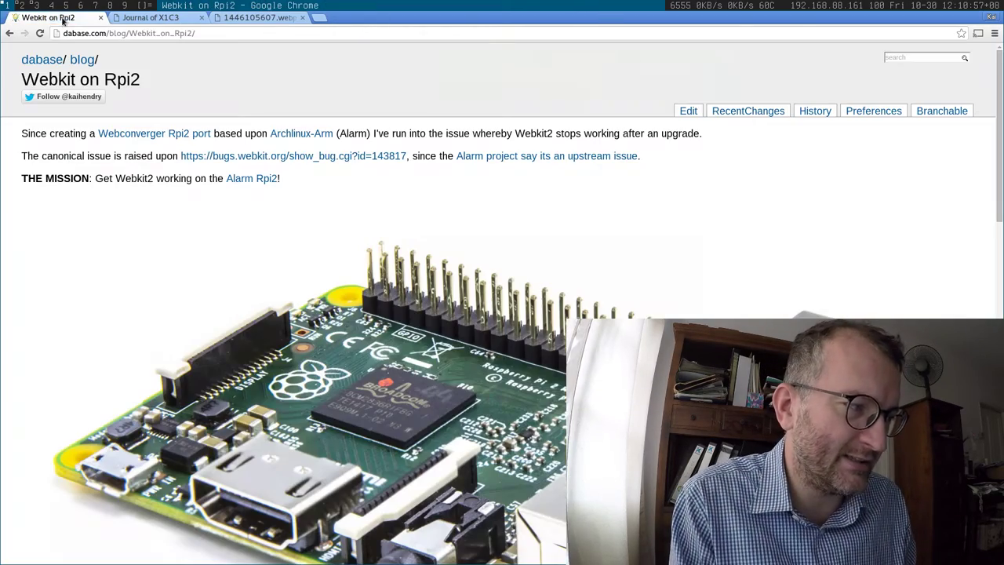
left_click_drag(997, 216, 997, 216)
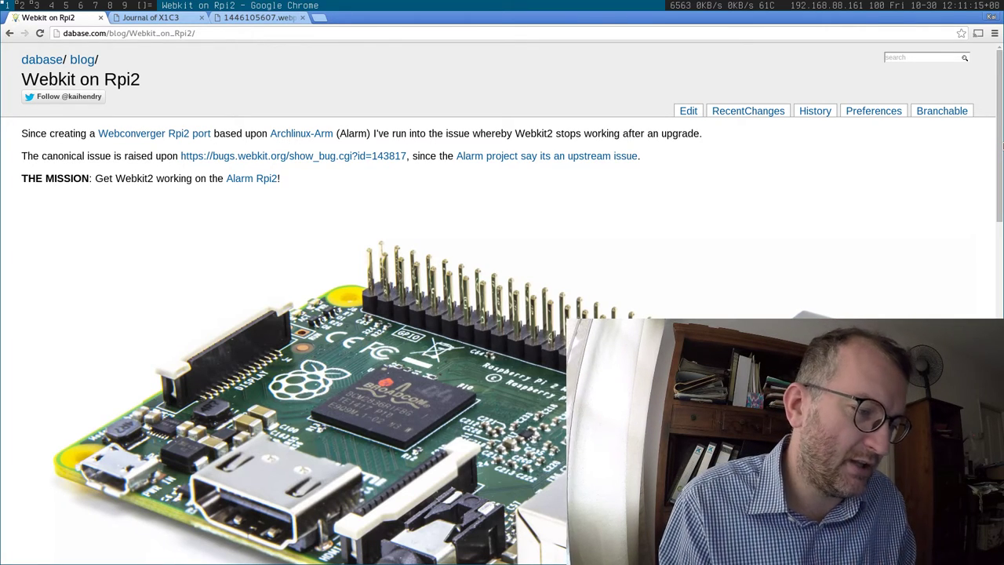
scroll(502, 283, "down", 2)
scroll(502, 283, "down", 2)
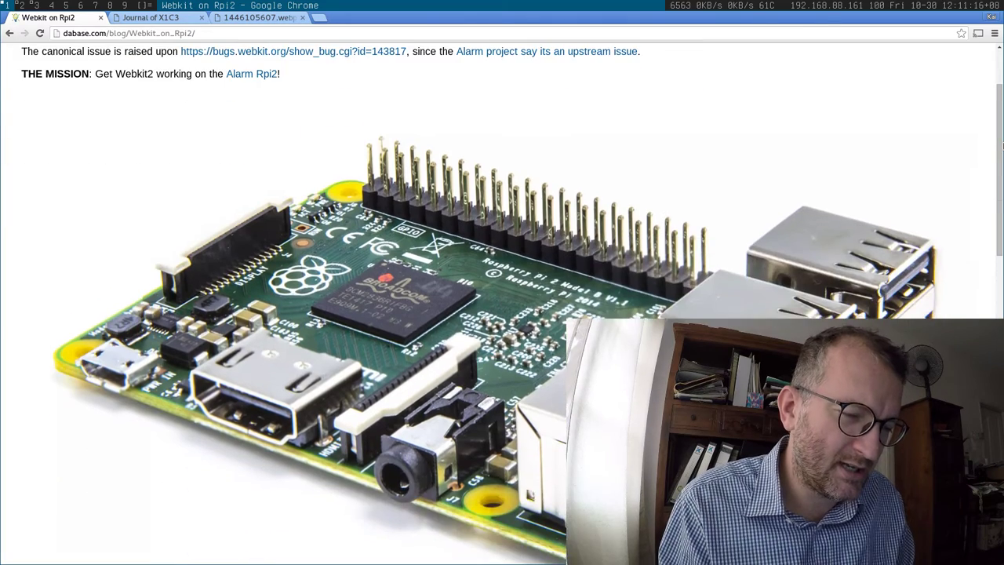
scroll(502, 283, "up", 1)
scroll(502, 283, "up", 2)
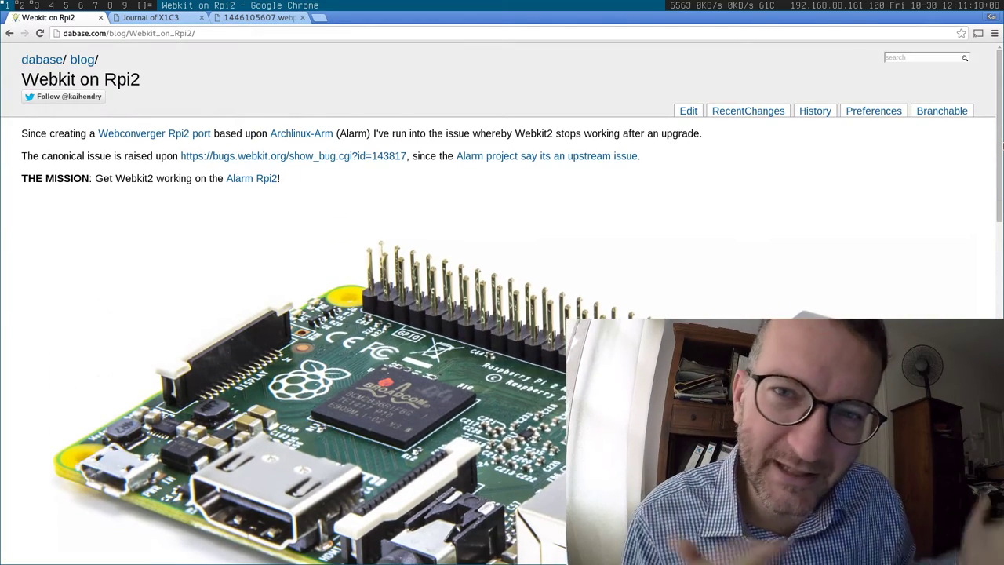